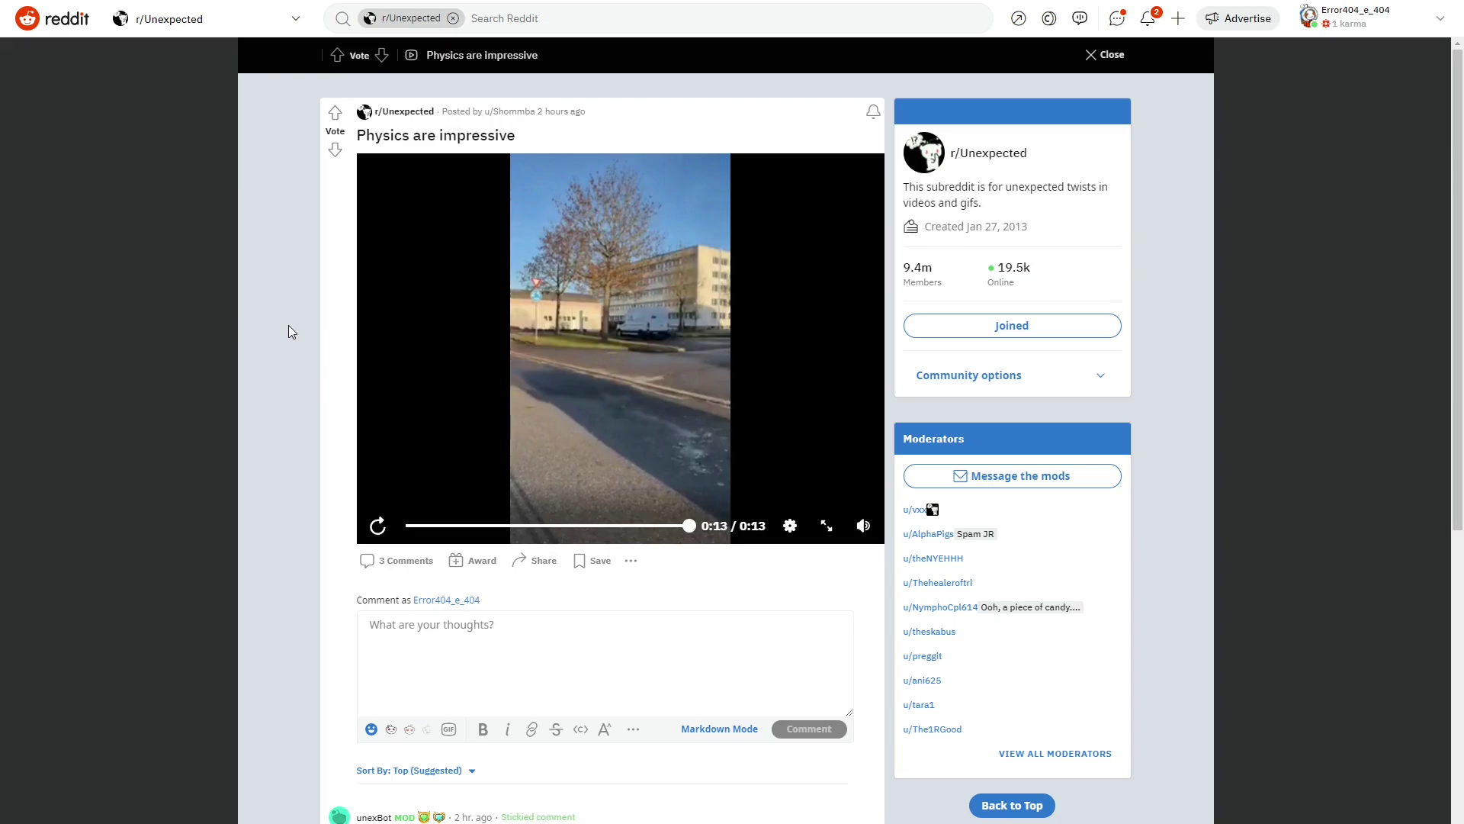
Step: Close the open post and play the 'Yogurt? Naaah!' video in the r/Unexpected feed
click(288, 332)
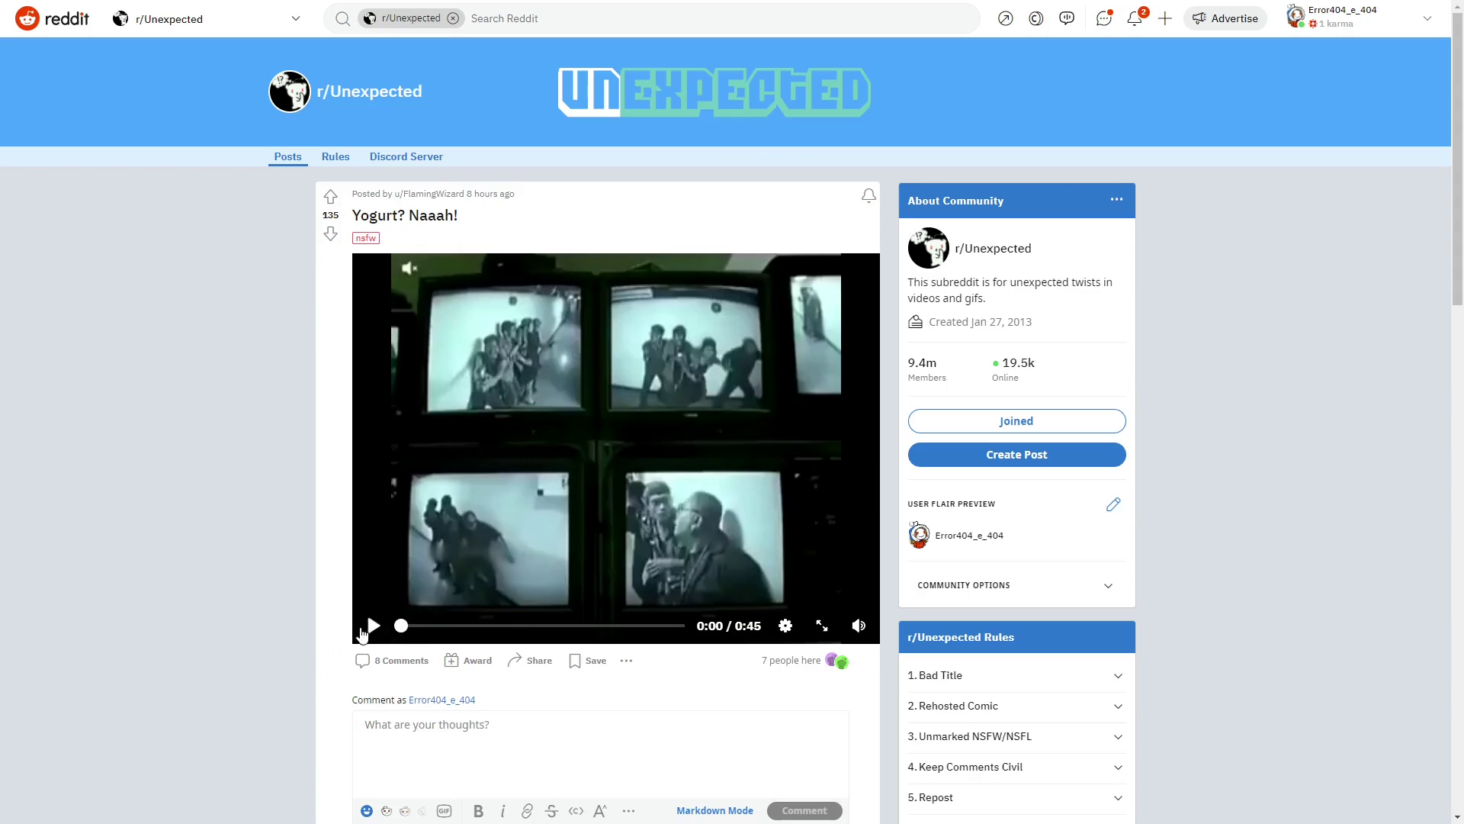
click(370, 626)
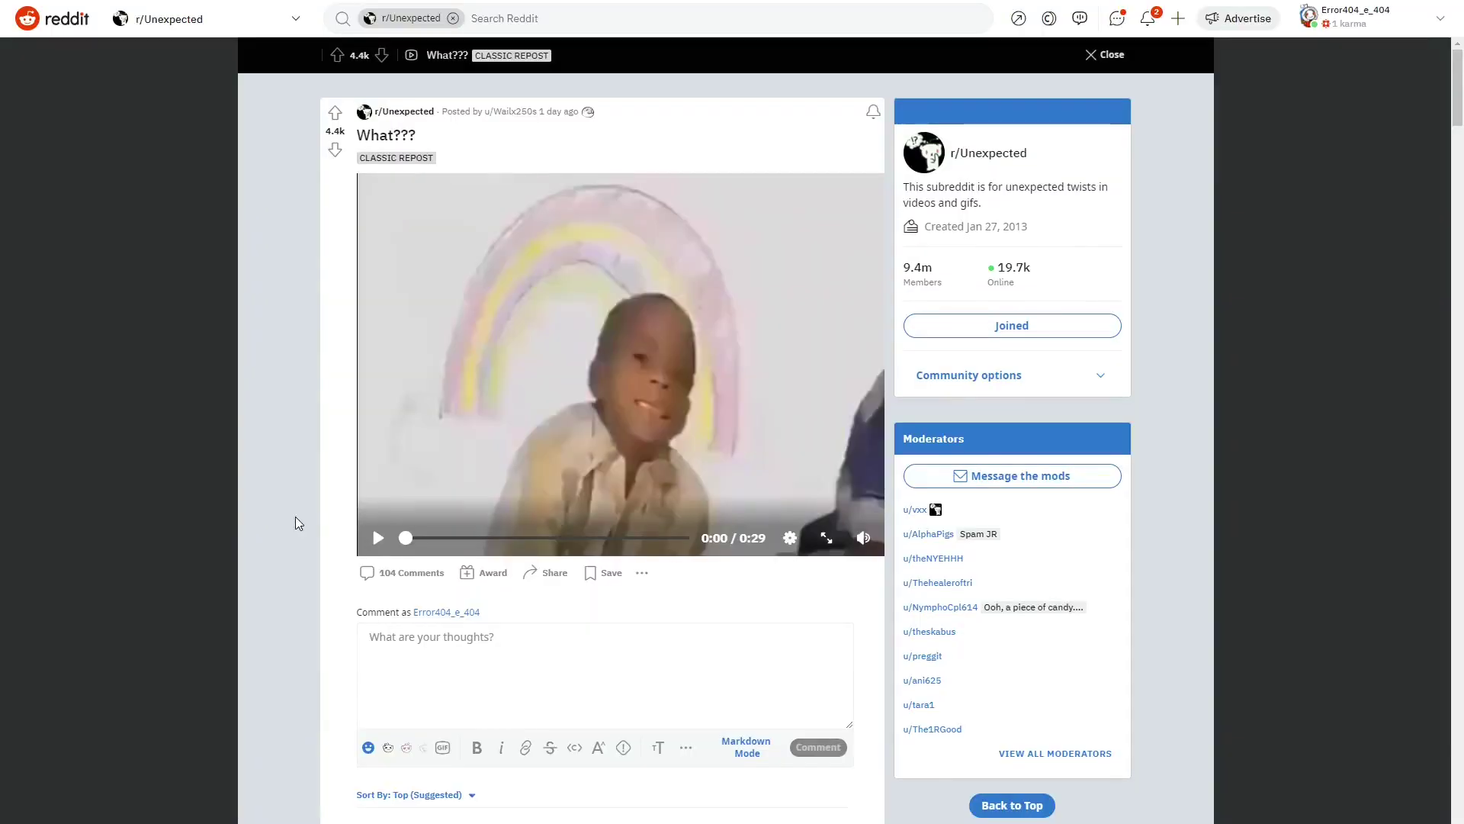
Step: Play the 'What???' video post in r/Unexpected
click(376, 533)
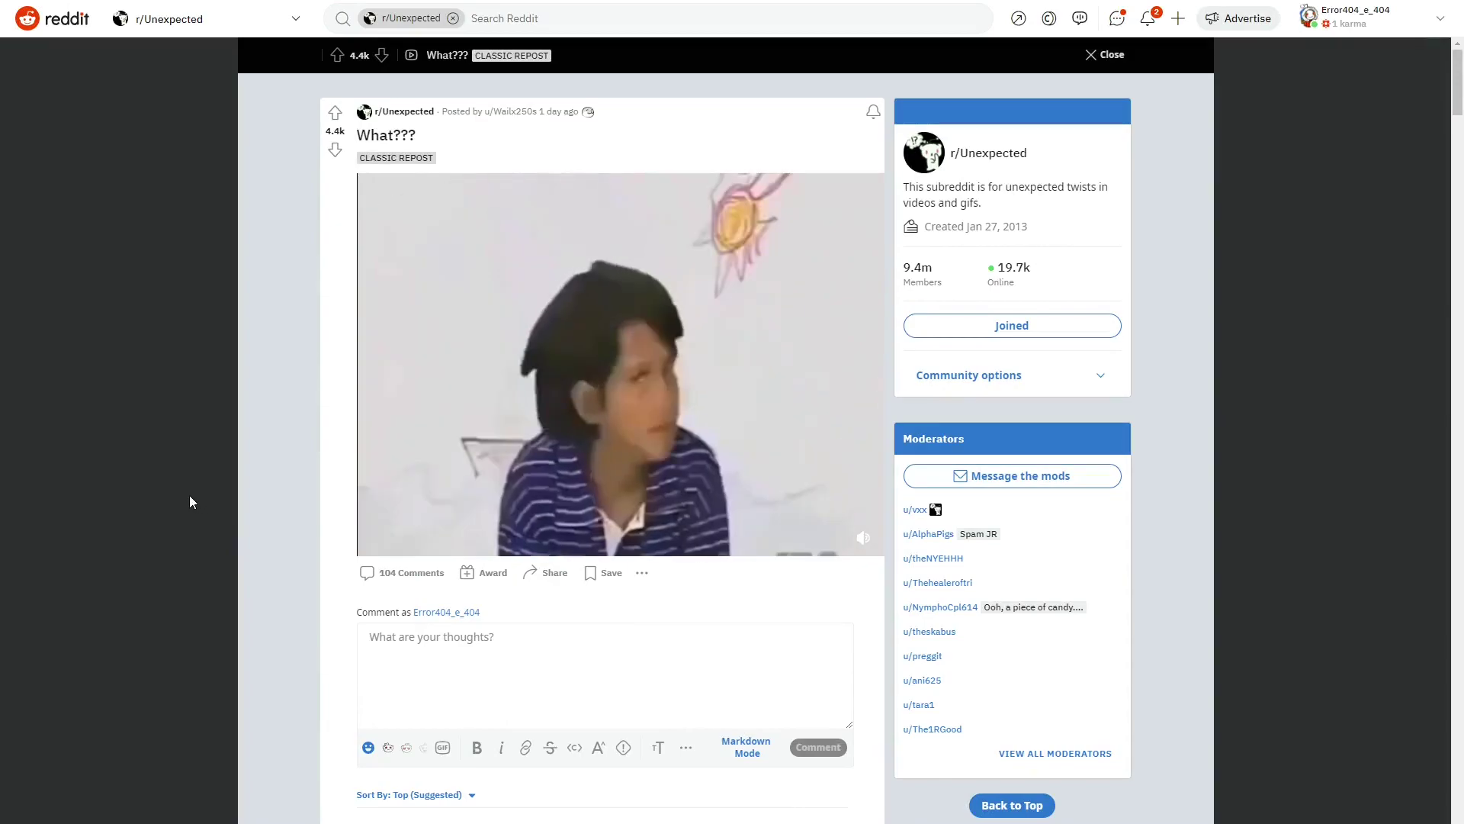